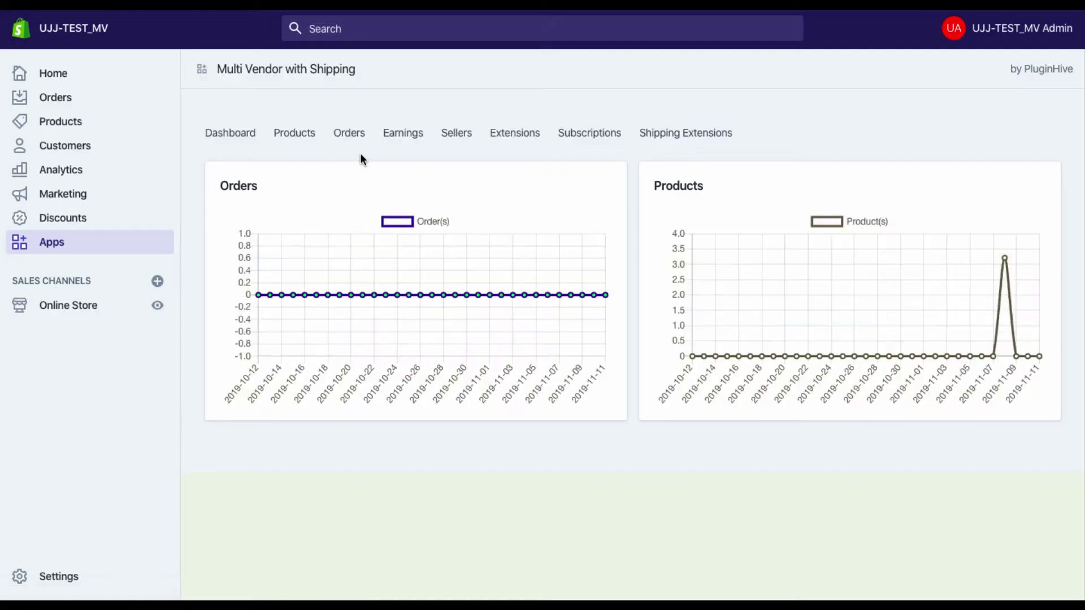
Start a new seller and enter the seller's name, shop name and e-mail address
left_click(459, 134)
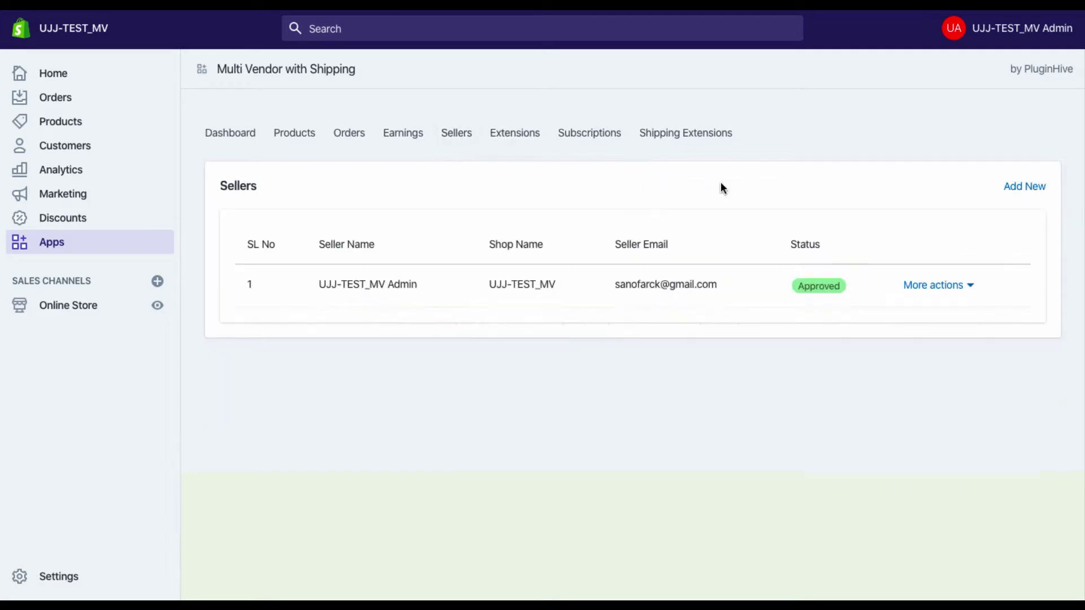
left_click(1028, 187)
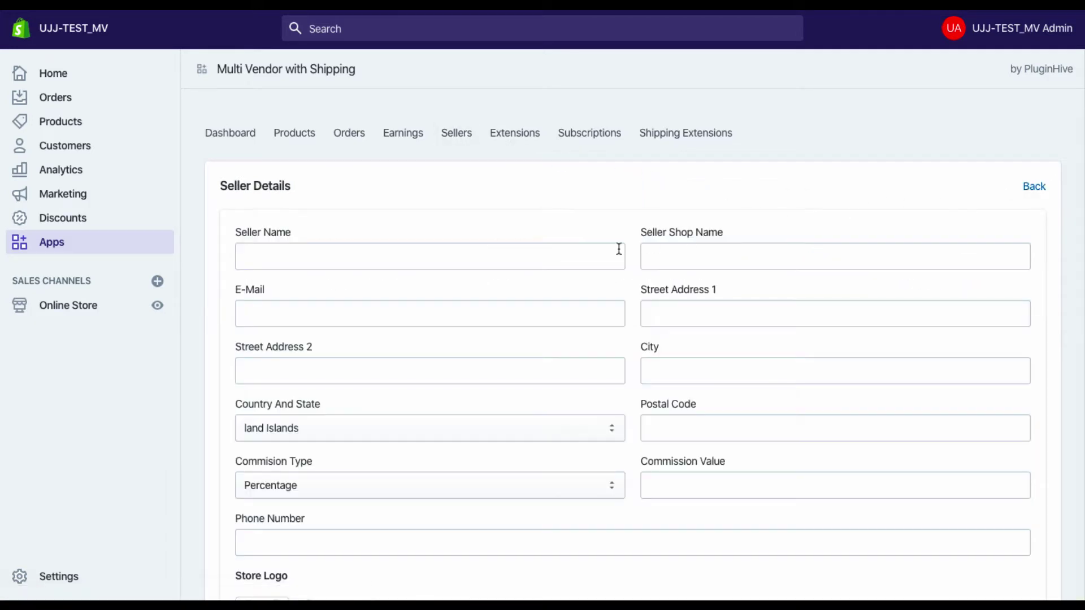
left_click(569, 257)
key("Tab")
type("Greene's")
key("Tab")
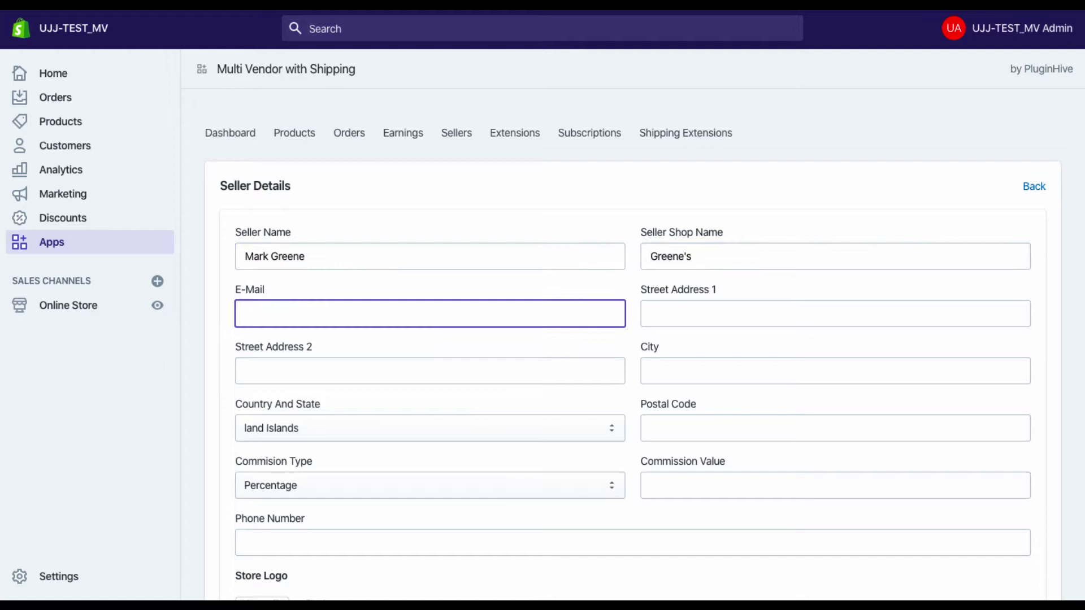
key("Tab")
Fill in the seller's Los Angeles, United States (US) -- California street address and postal code
key("Tab")
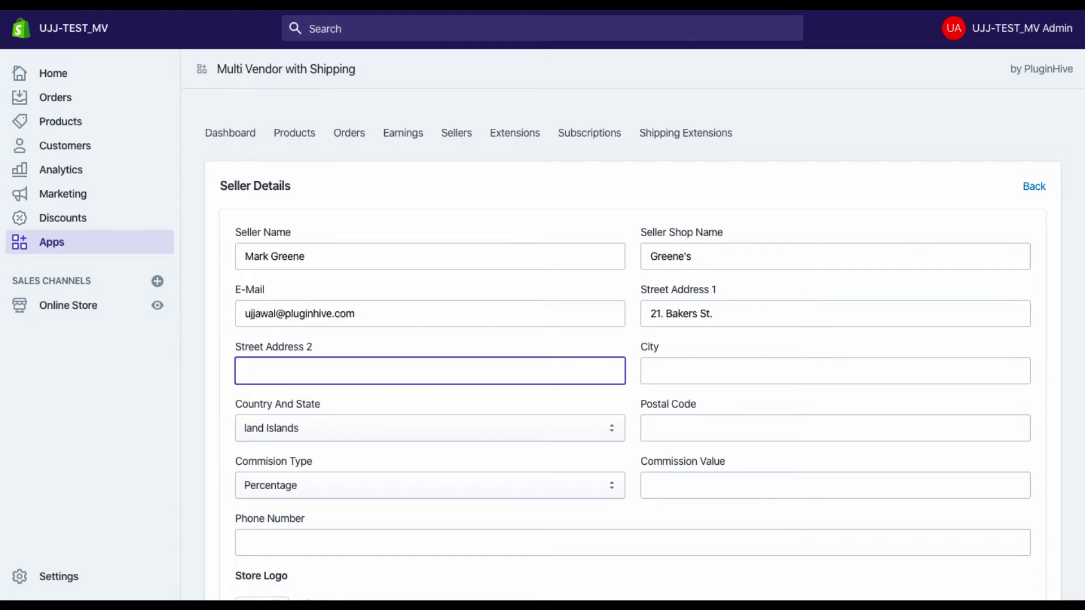
type("#214")
key("Tab")
type("Los Angeles")
key("Tab")
type("United States (US) -- California")
key("Tab")
type("90010")
Keep a Percentage commission of 10, add the seller's phone number, and save the seller
left_click(418, 486)
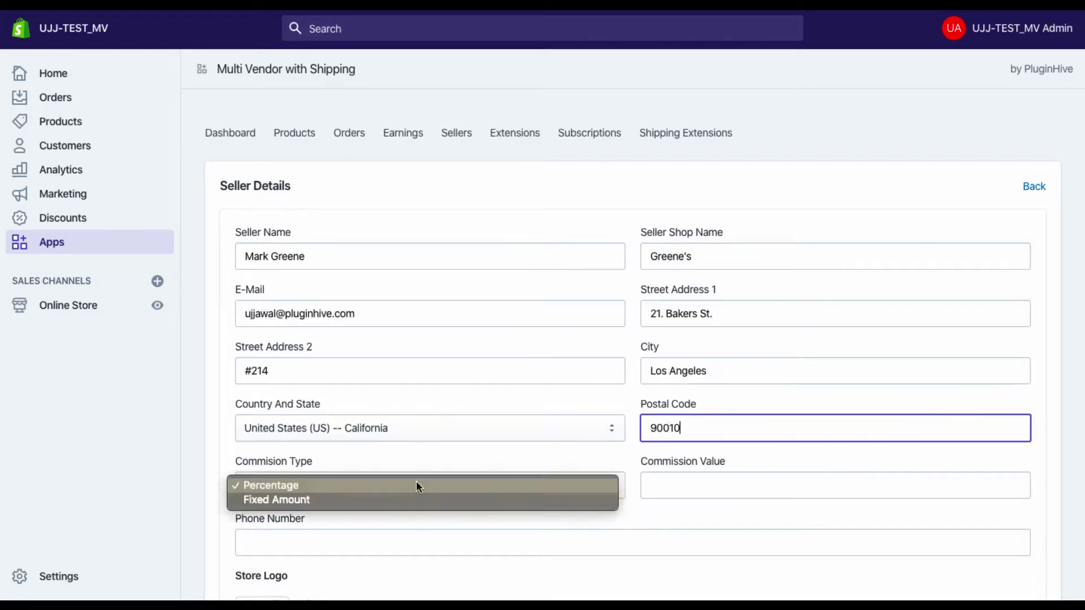
left_click(415, 500)
left_click(411, 481)
left_click(411, 468)
left_click(679, 482)
type("10")
scroll(527, 407, "down", 2)
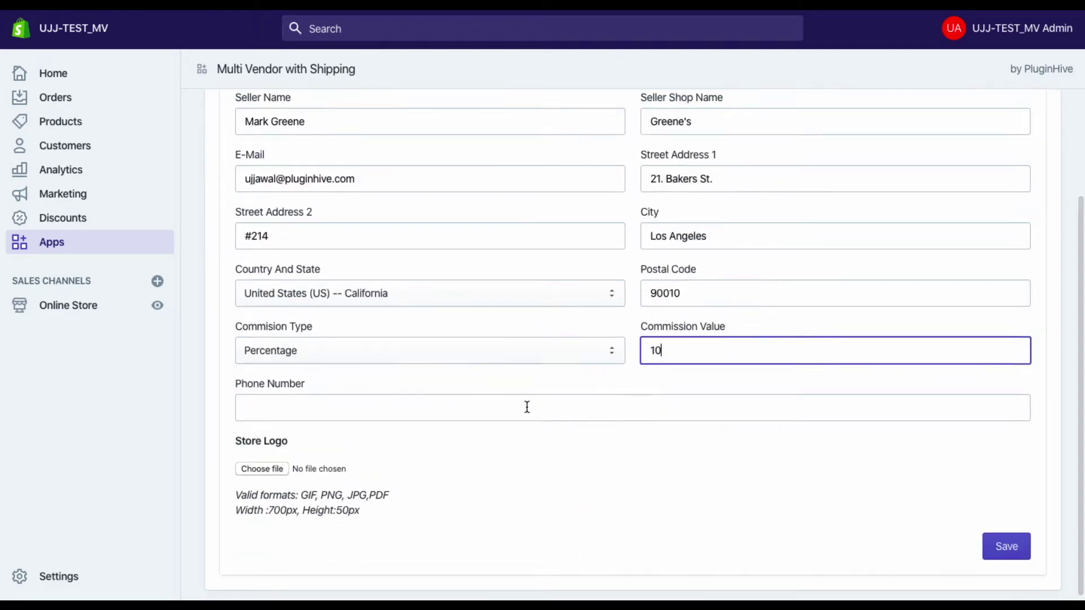
left_click(526, 407)
left_click(997, 546)
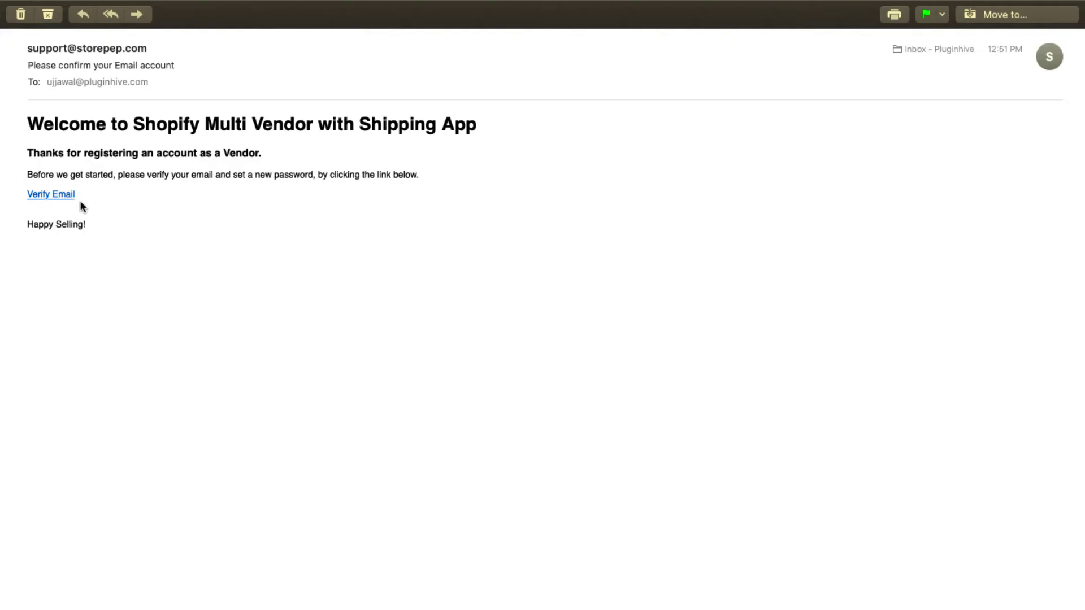
Verify the vendor's e-mail, set and confirm the account password, then log in to the portal
left_click(50, 195)
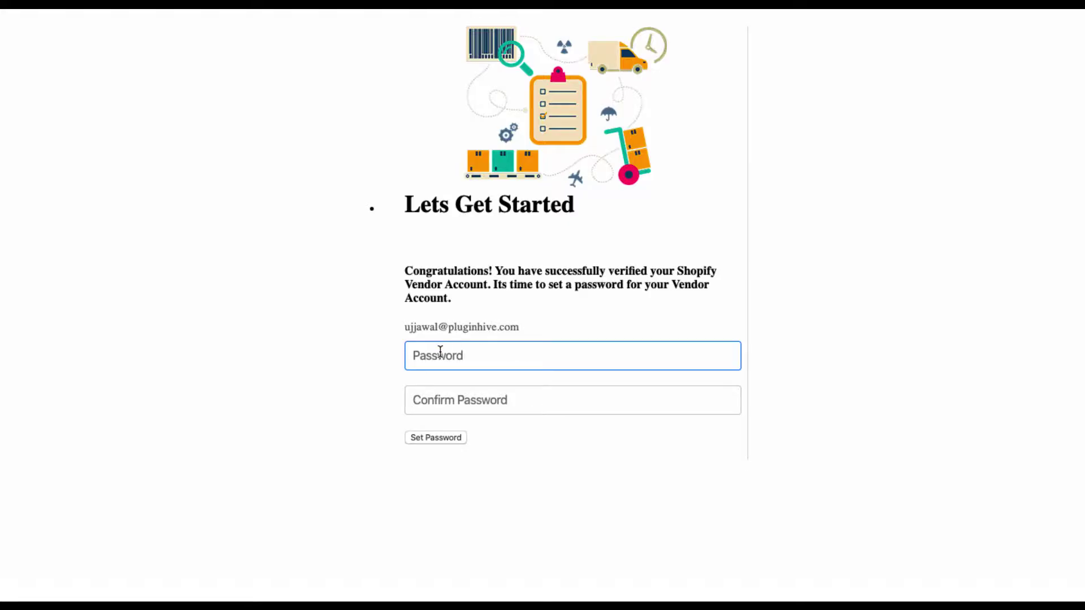
type("•••••••••")
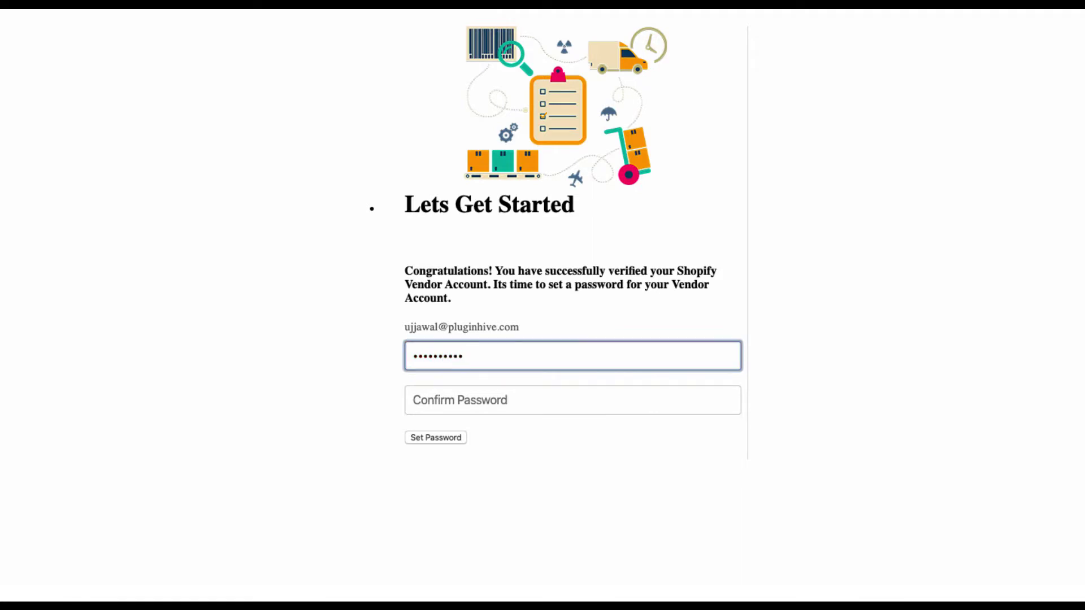
left_click(572, 400)
type("••••")
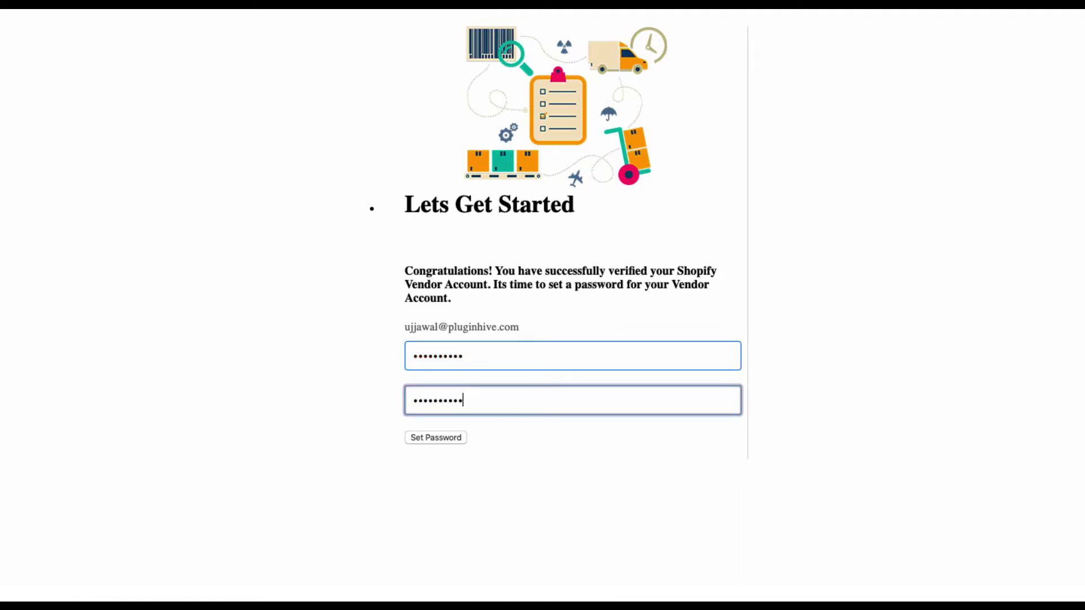
left_click(435, 437)
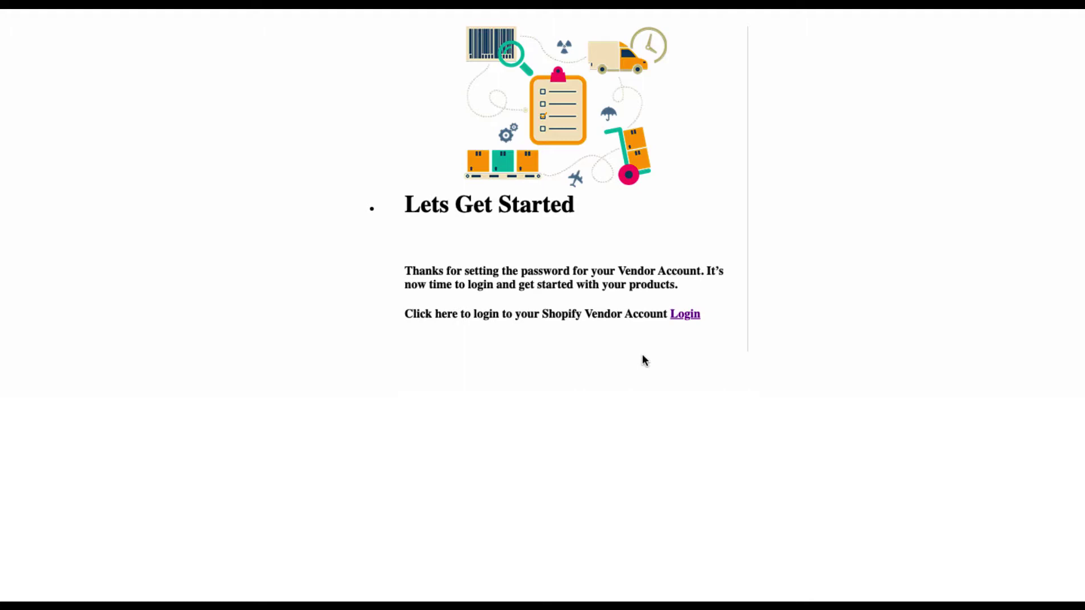
left_click(685, 315)
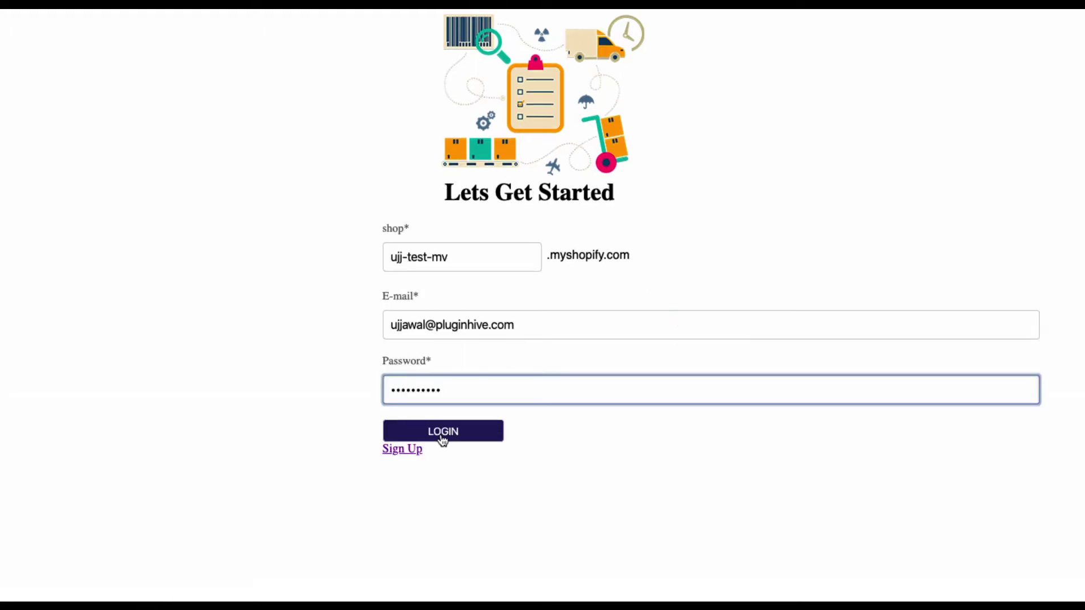
left_click(443, 436)
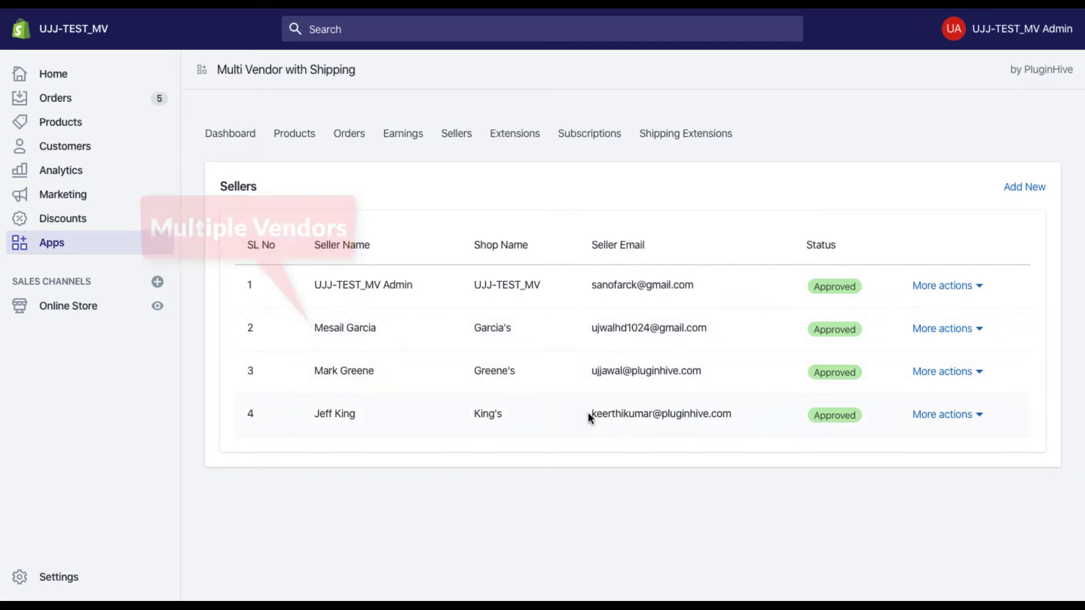
Import store products and assign the Black Tee to the new vendor's shop, then go to Shipping Extensions
left_click(291, 136)
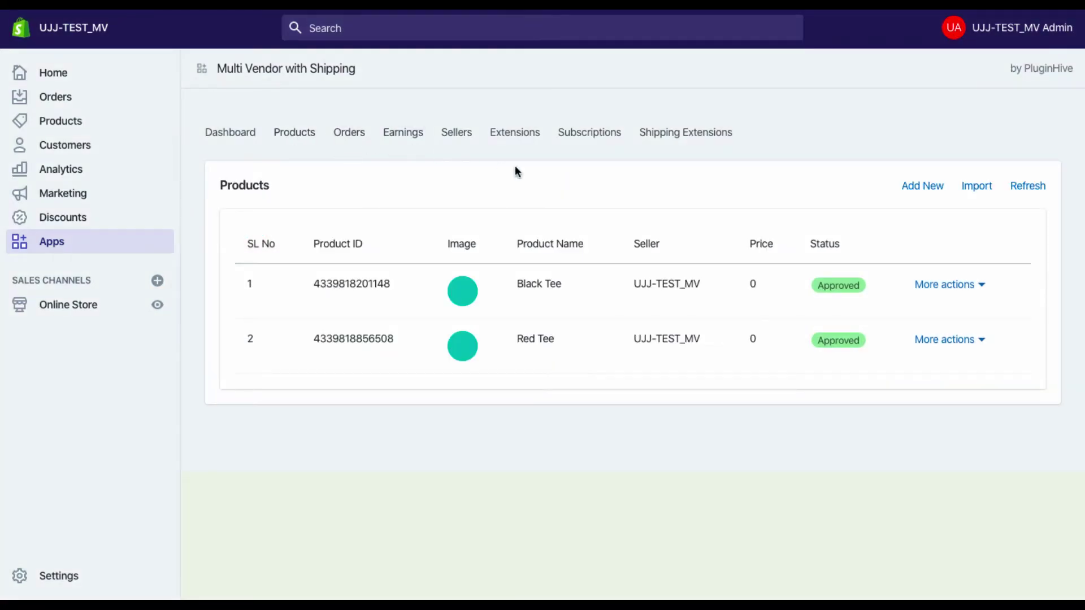
left_click(983, 186)
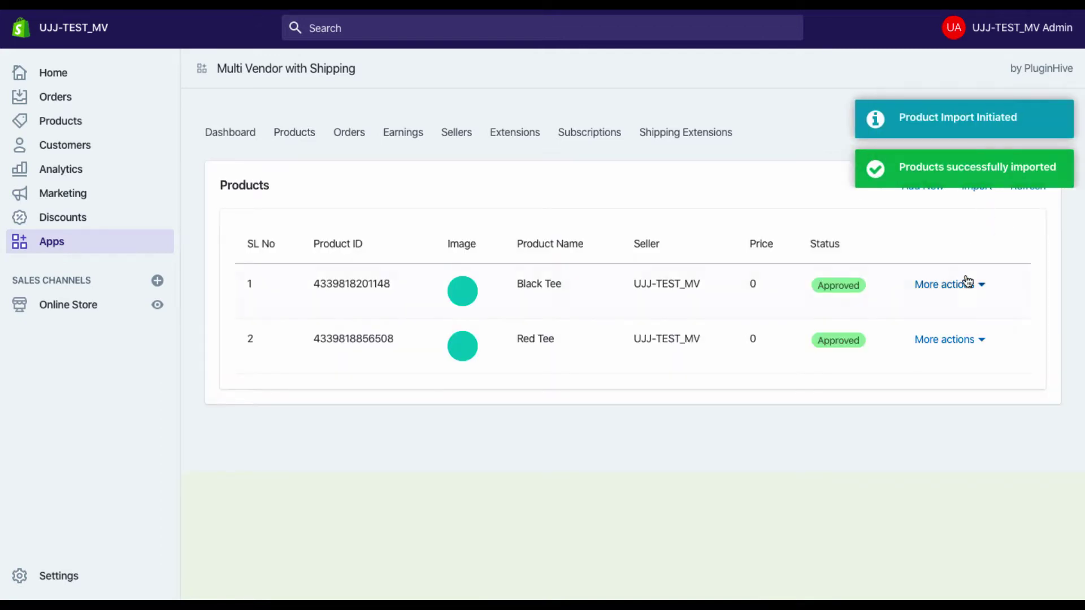
left_click(962, 286)
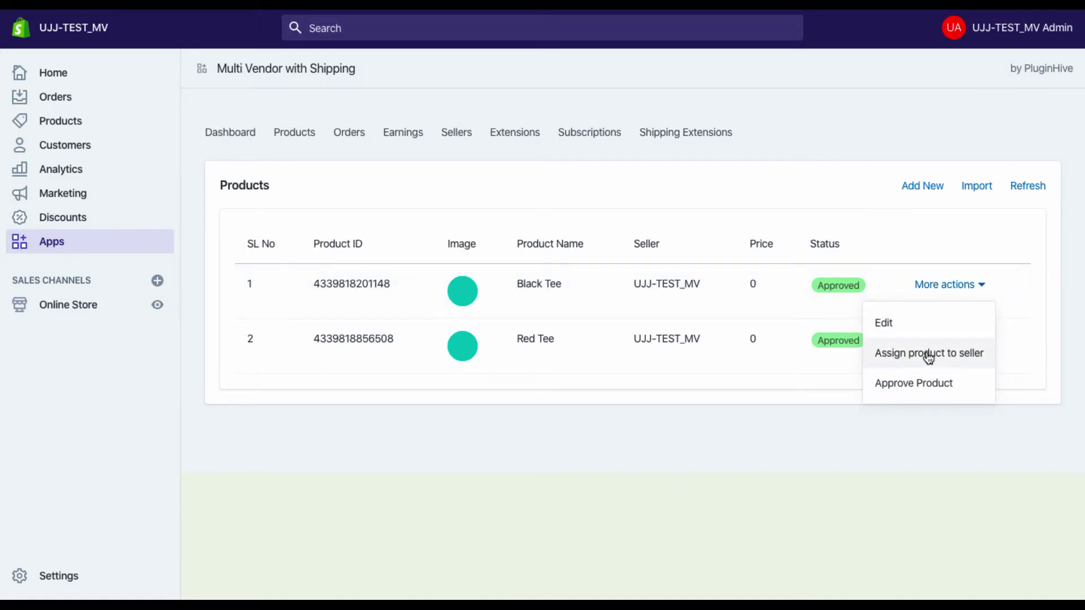
left_click(928, 354)
left_click(696, 353)
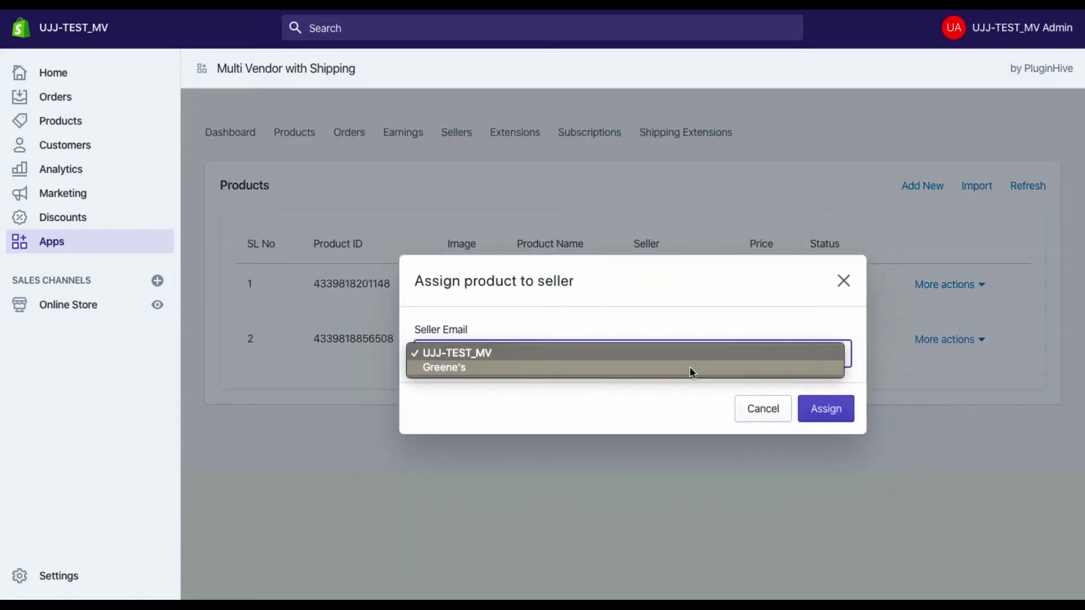
left_click(688, 371)
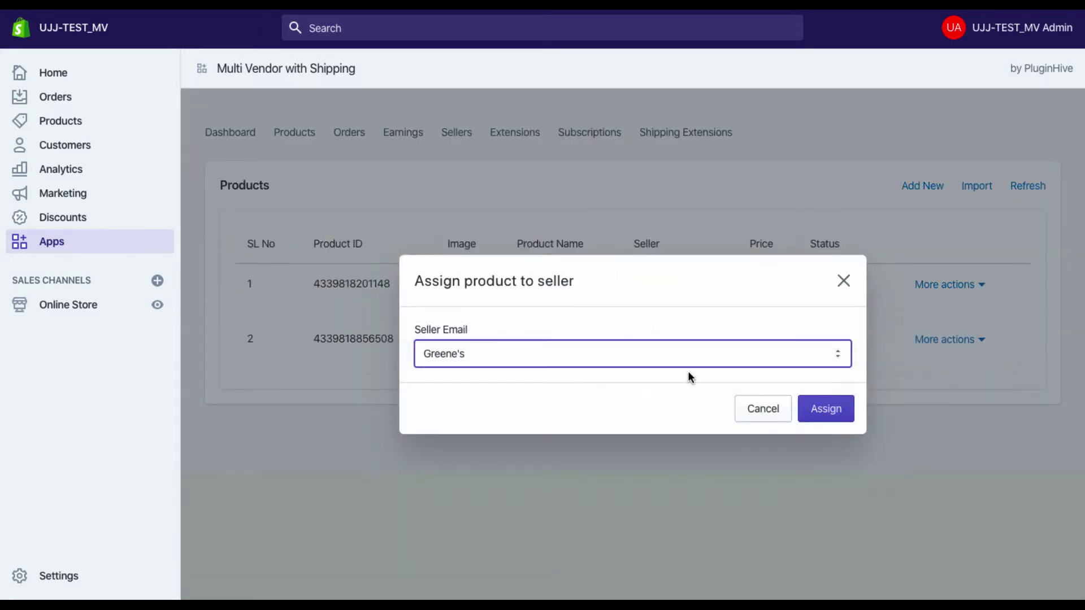
left_click(825, 409)
left_click(678, 136)
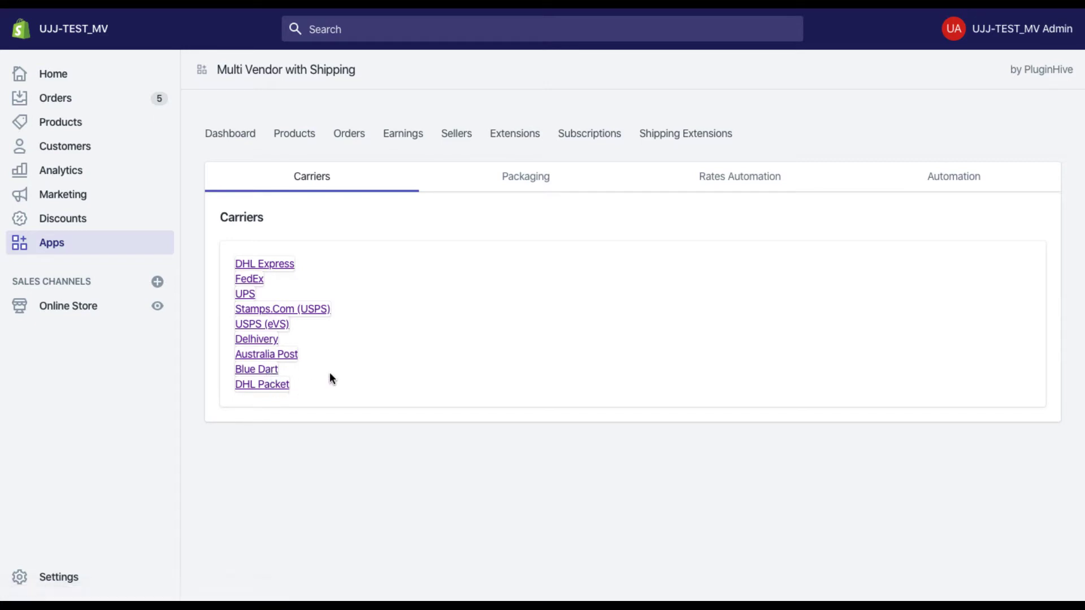
Open the FedEx carrier settings and scroll through its account and label options to Save
left_click(256, 279)
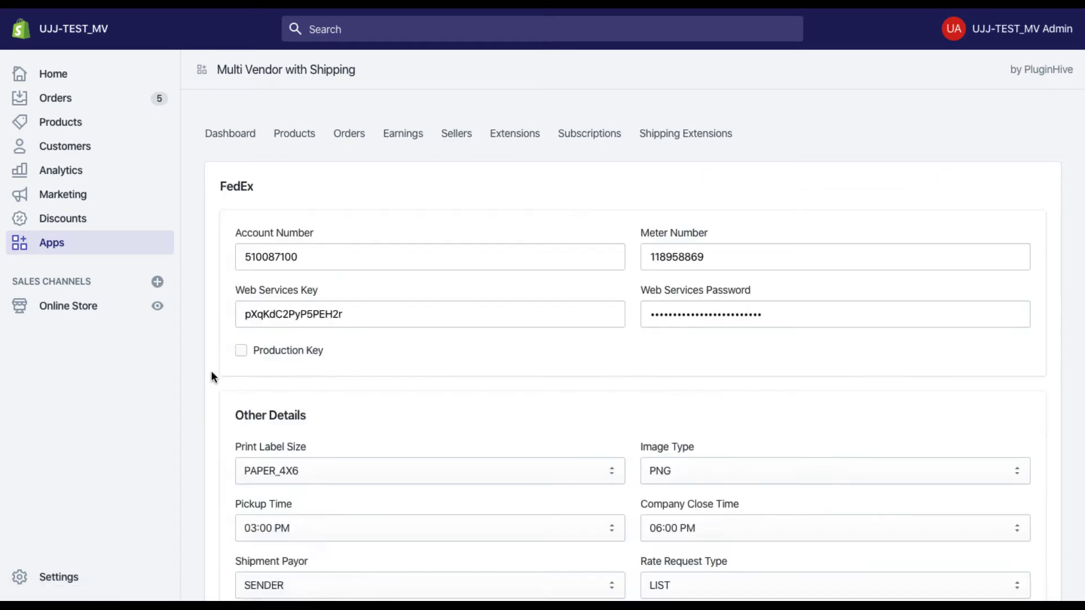
scroll(211, 371, "down", 2)
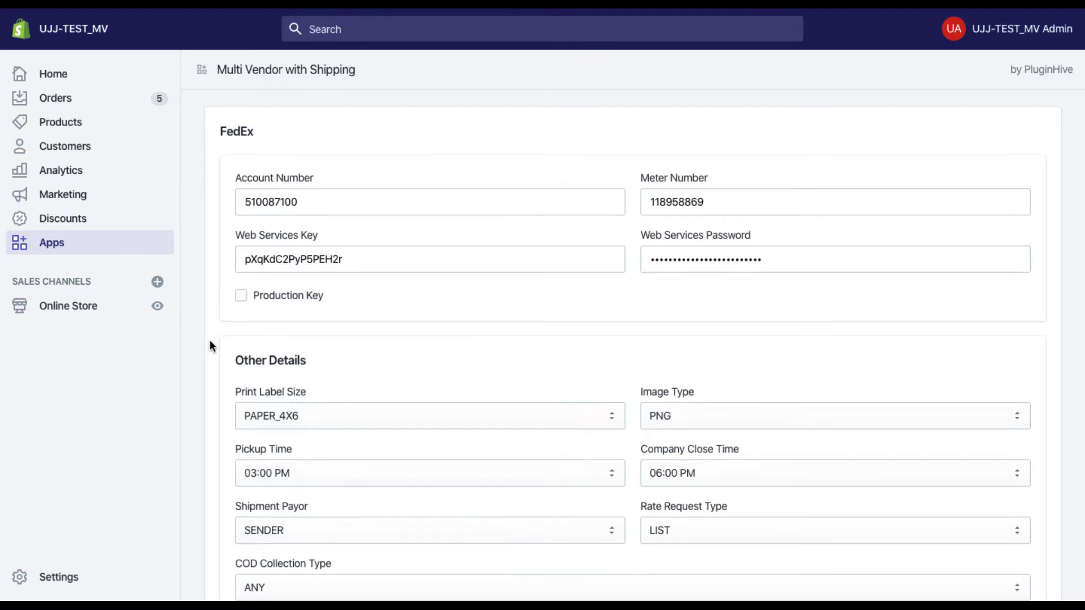
scroll(210, 341, "down", 3)
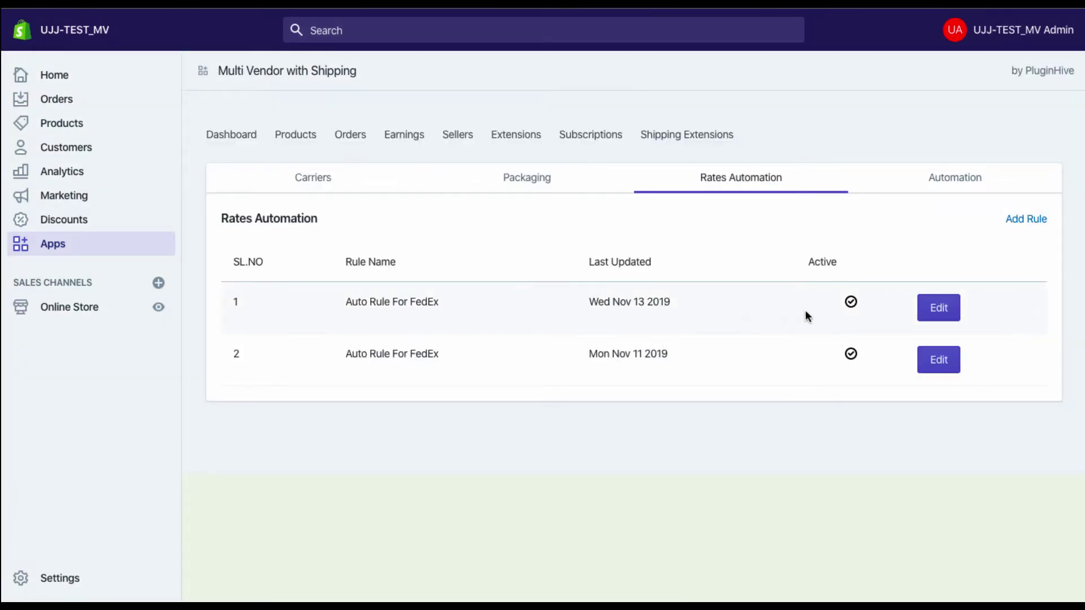
Save the first FedEx rates rule with condition Any and Add Carrier Service set to FedEx ALL
left_click(933, 312)
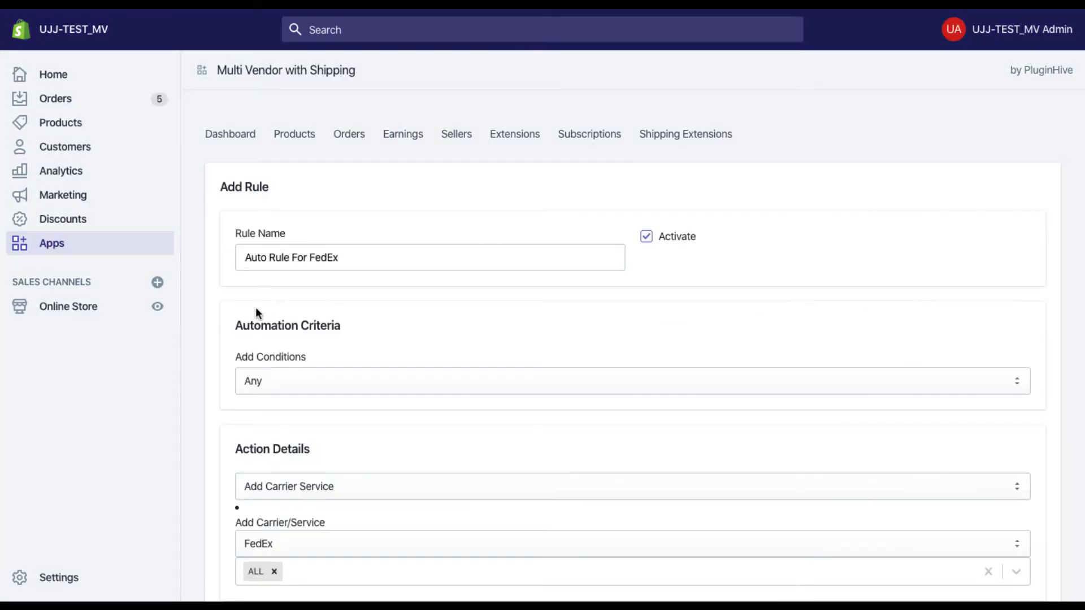
scroll(217, 305, "down", 2)
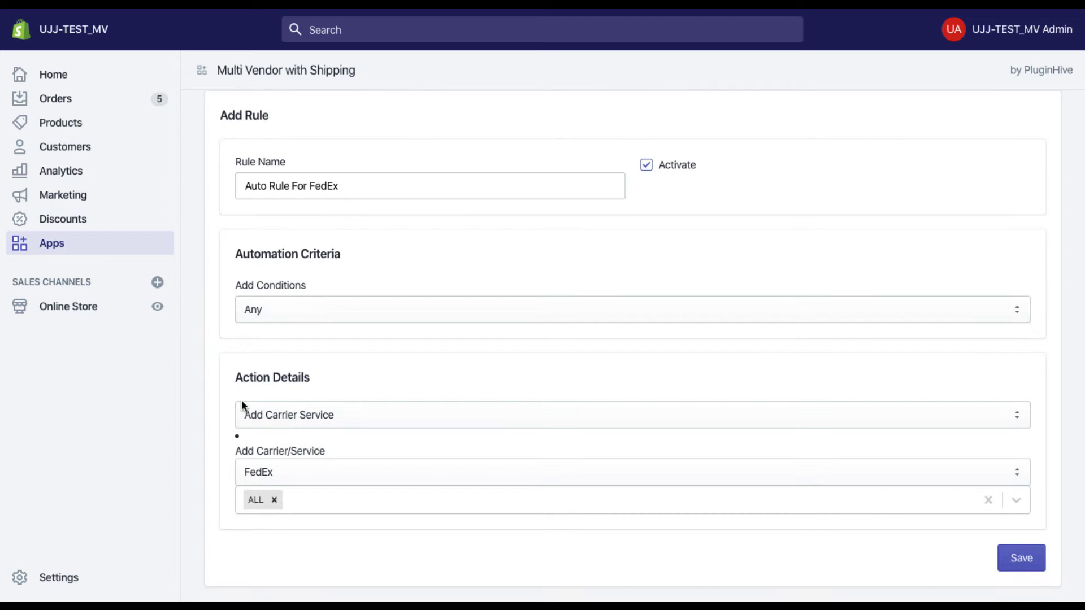
left_click(300, 499)
scroll(300, 497, "down", 3)
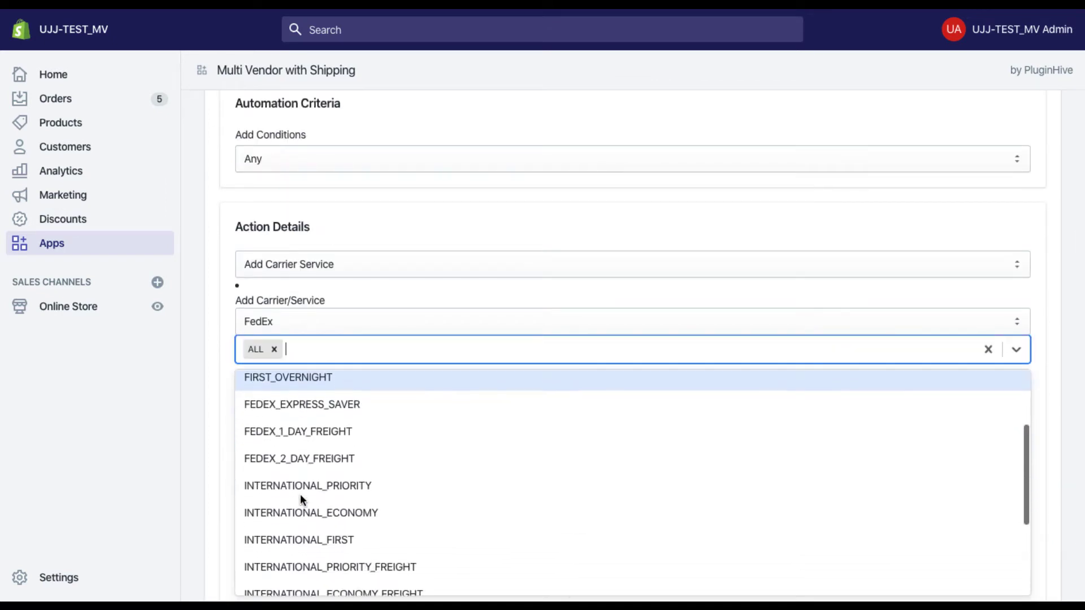
scroll(300, 499, "down", 3)
left_click(222, 432)
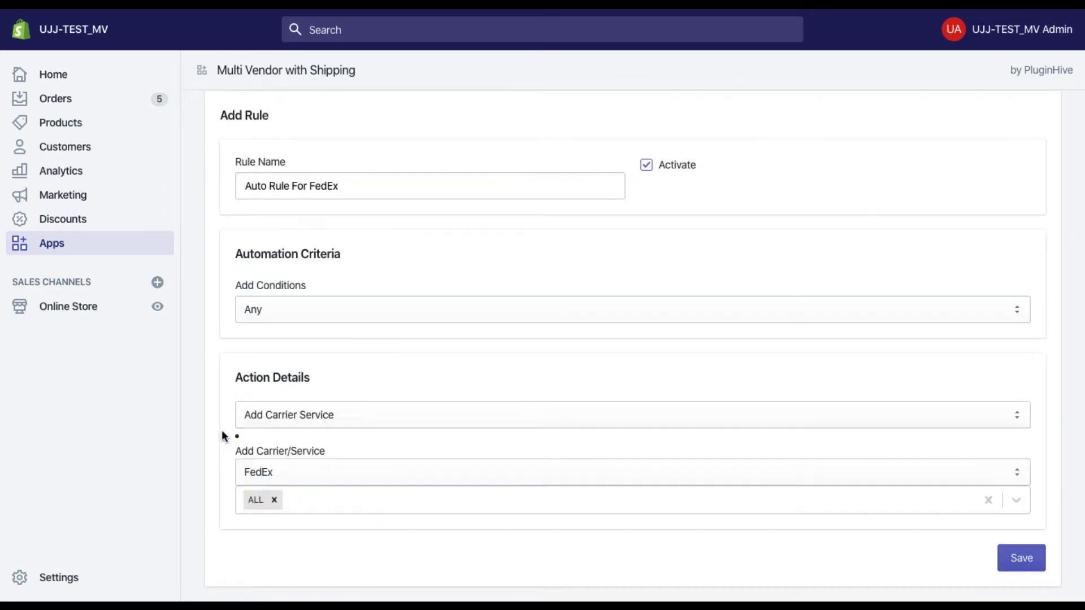
left_click(1022, 558)
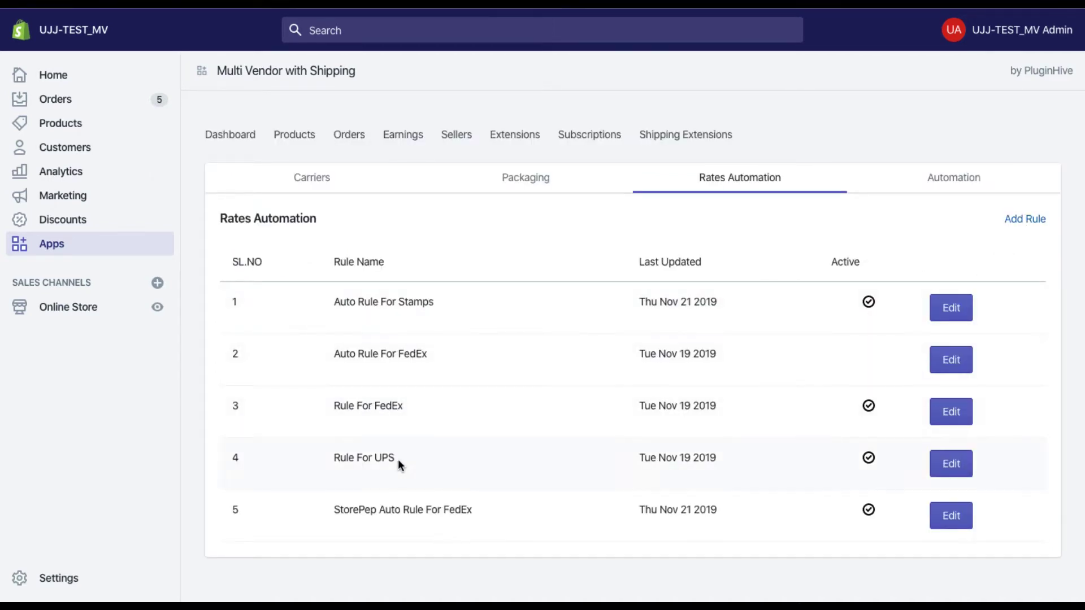
Open the first Auto Rule For FedEx under label Automation and save it without changing the action
left_click(940, 179)
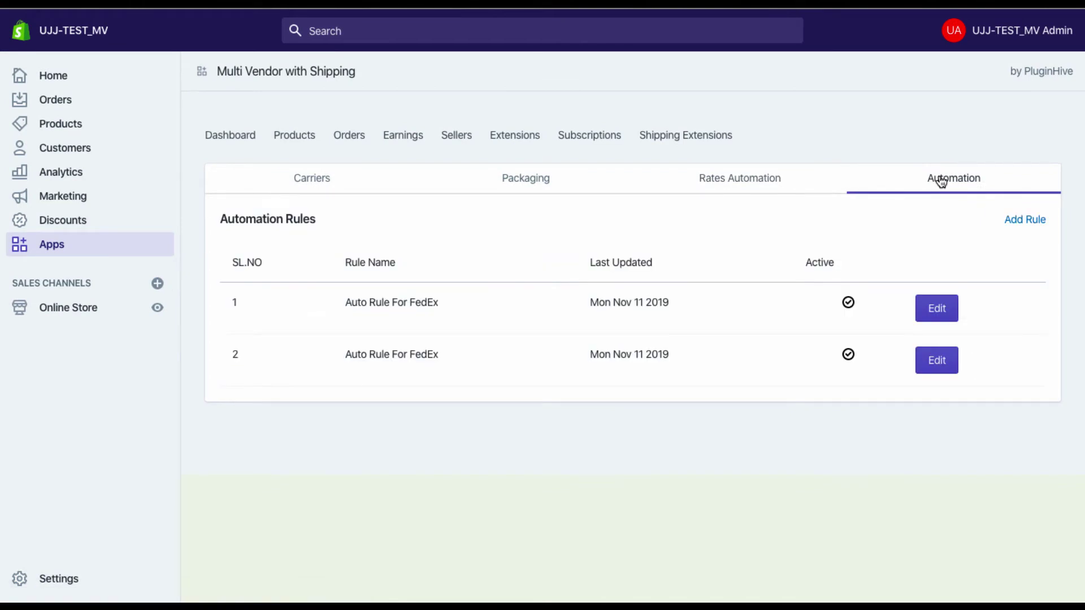
left_click(935, 309)
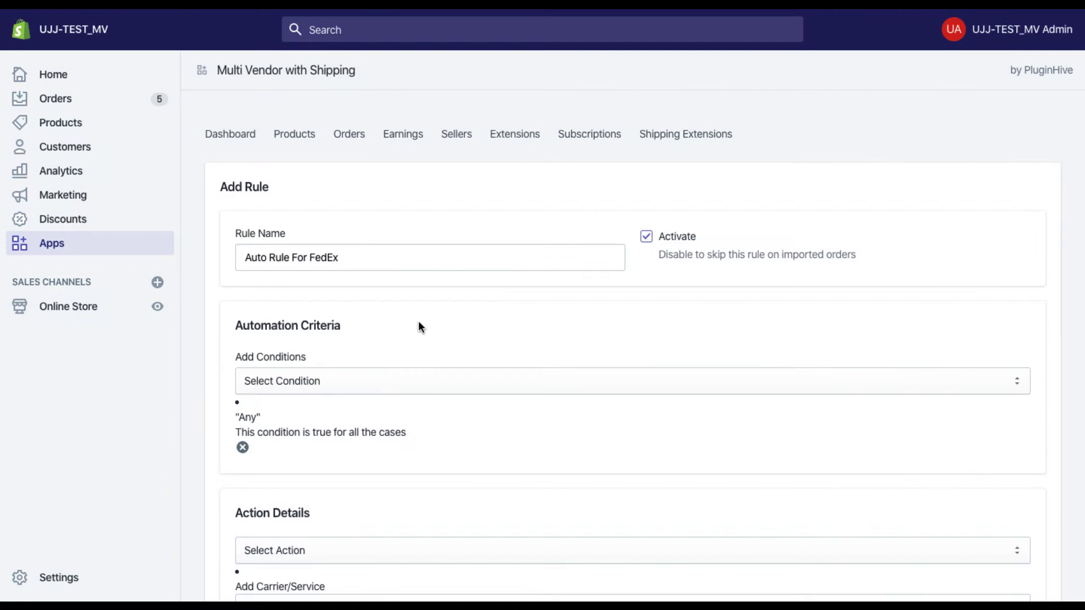
scroll(206, 356, "down", 3)
left_click(271, 415)
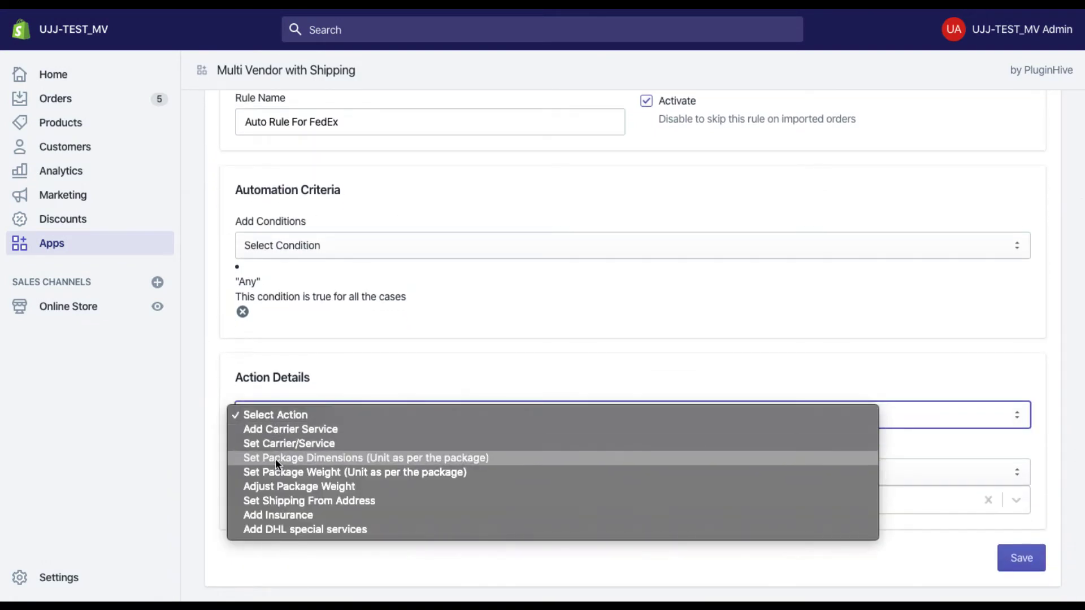
left_click(224, 391)
left_click(1020, 560)
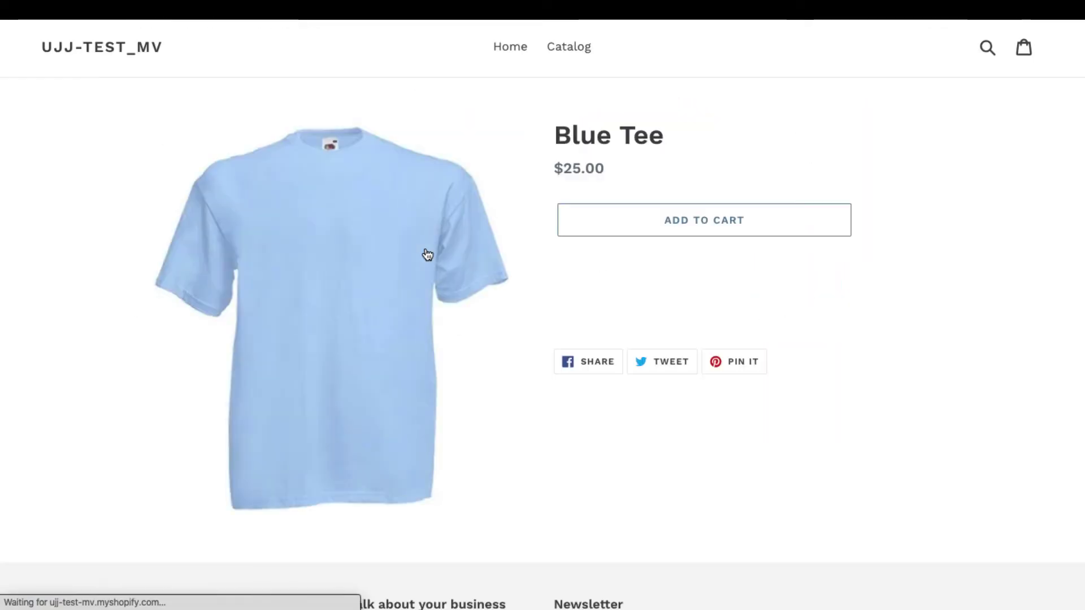
Add Blue Tee and Red Tee to the cart and view the cart
left_click(638, 227)
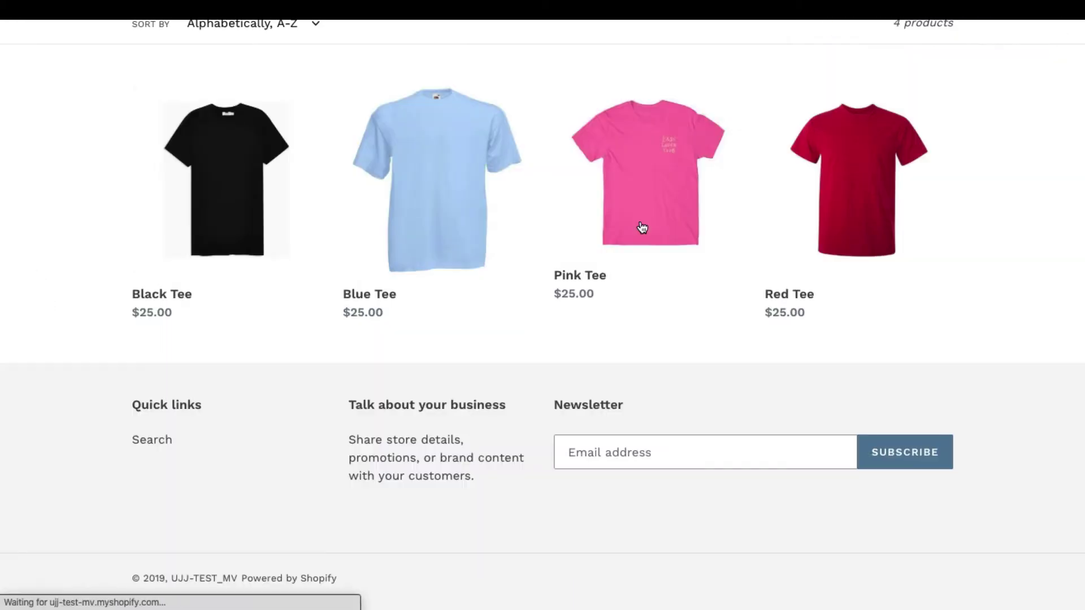
left_click(838, 205)
left_click(733, 226)
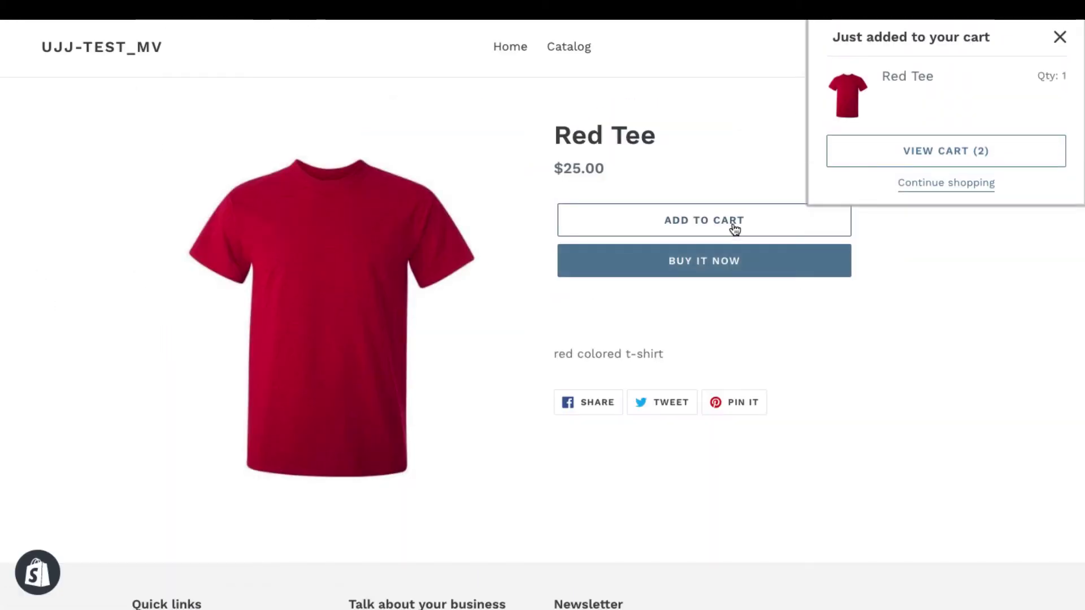
left_click(905, 162)
Check out and choose FedEx Shipping at $18.20 after comparing Multiple Carriers
scroll(889, 492, "down", 2)
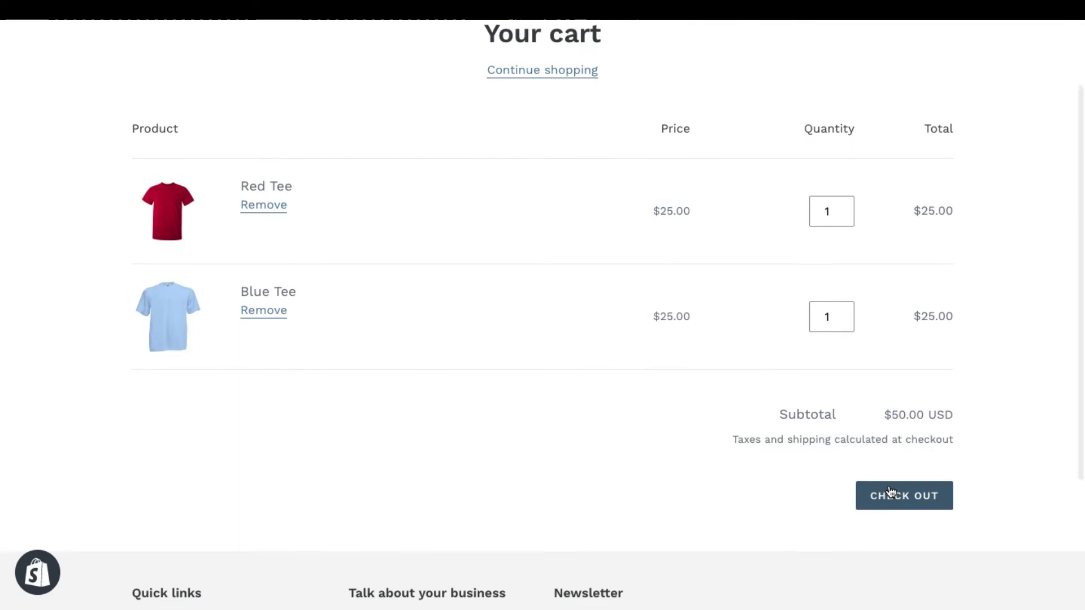
left_click(890, 492)
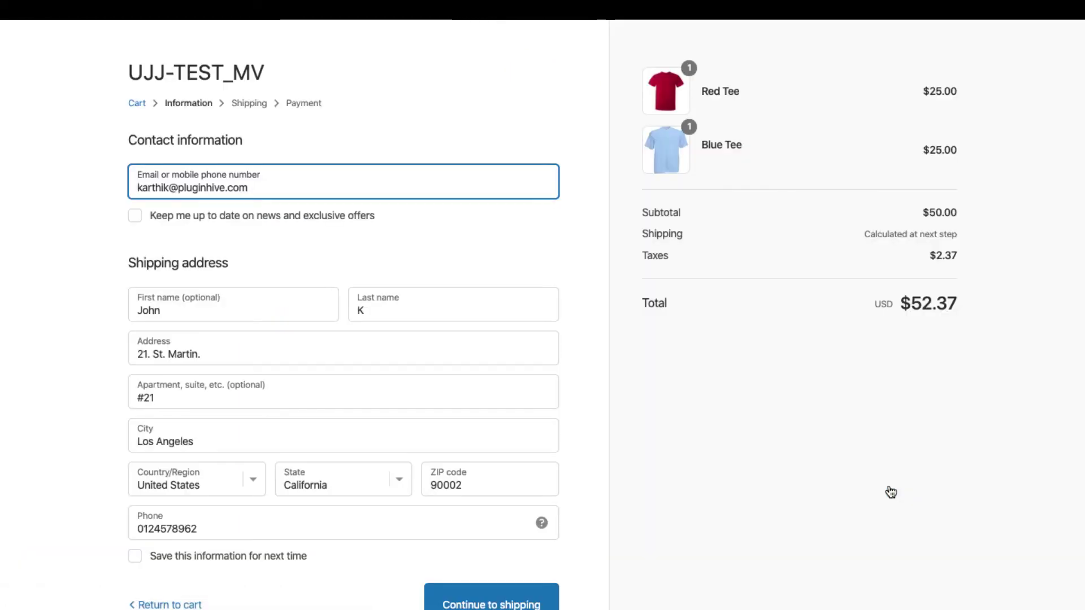
scroll(590, 486, "down", 2)
left_click(491, 524)
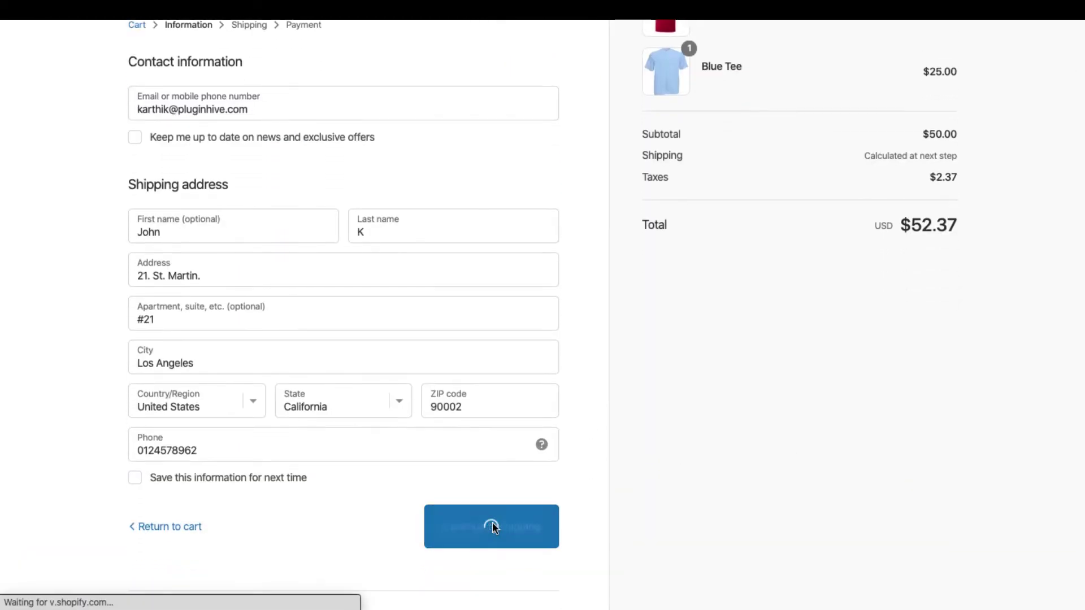
left_click(147, 271)
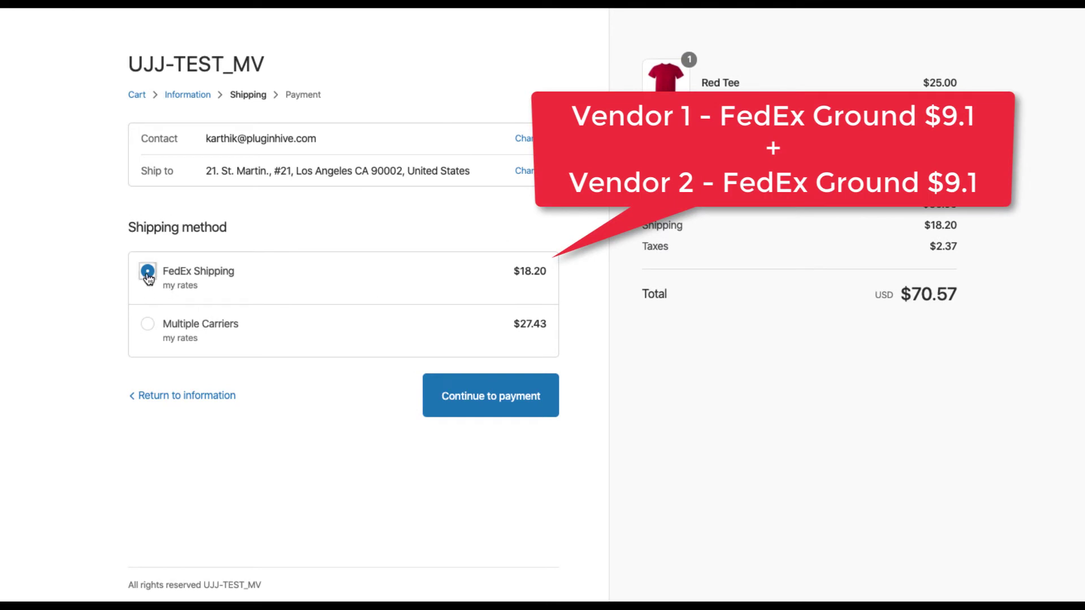
left_click(151, 328)
left_click(150, 274)
Continue to payment, sync the new store orders, and open order #1007 in the vendor view
left_click(507, 397)
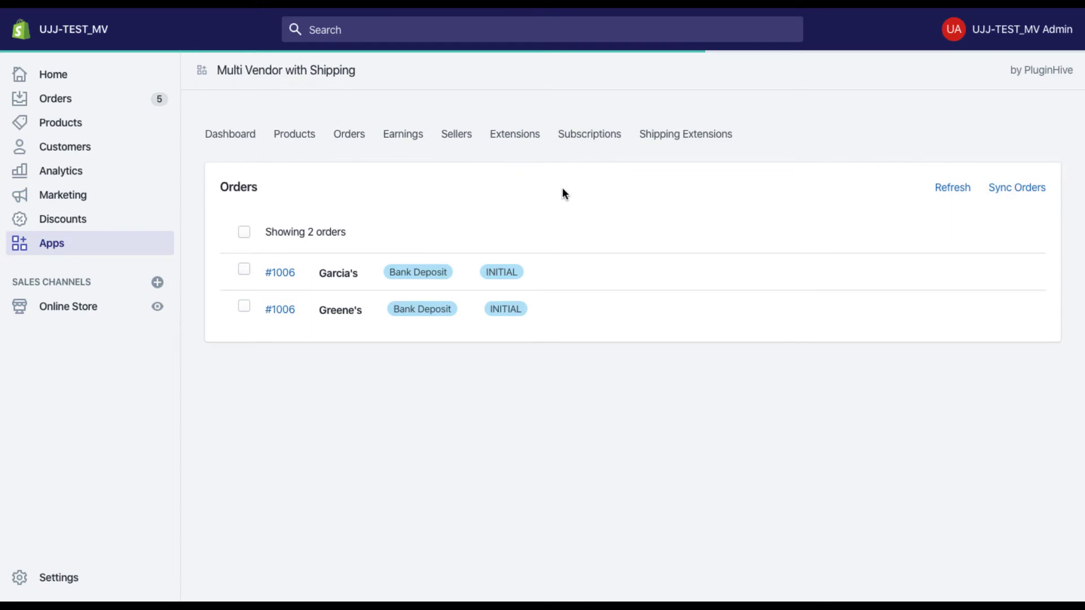
left_click(1025, 192)
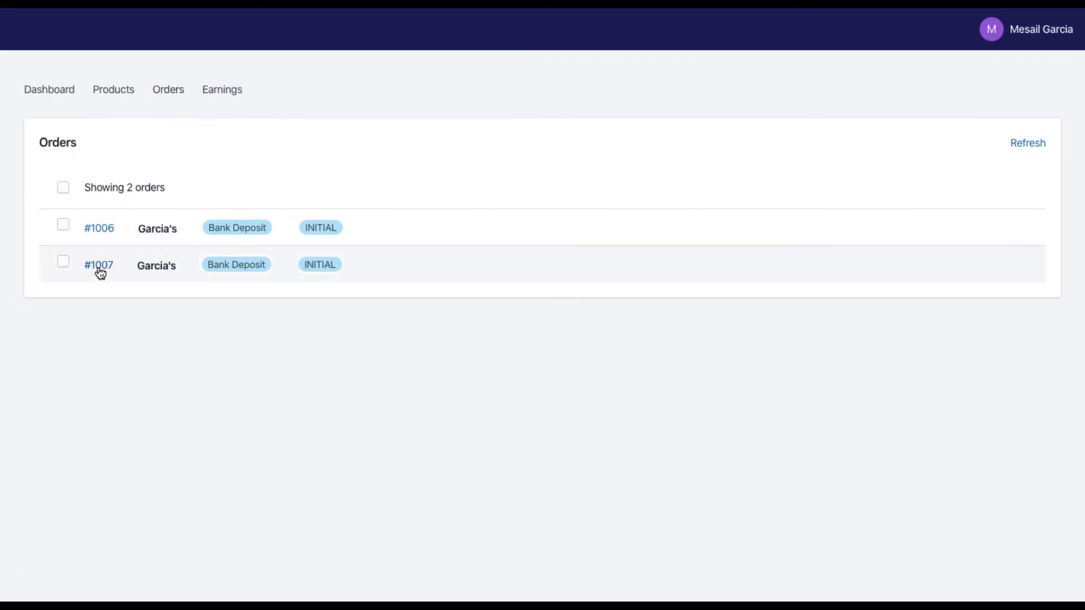
left_click(99, 265)
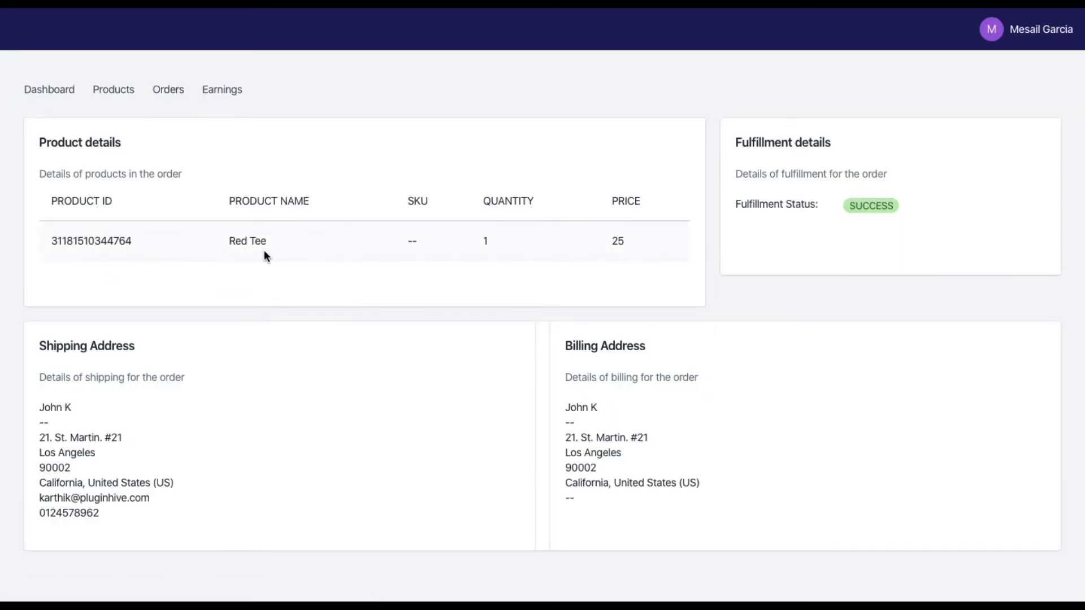
Mark order #1007 as Processing, generate its FedEx label, and refresh the orders list
left_click(166, 97)
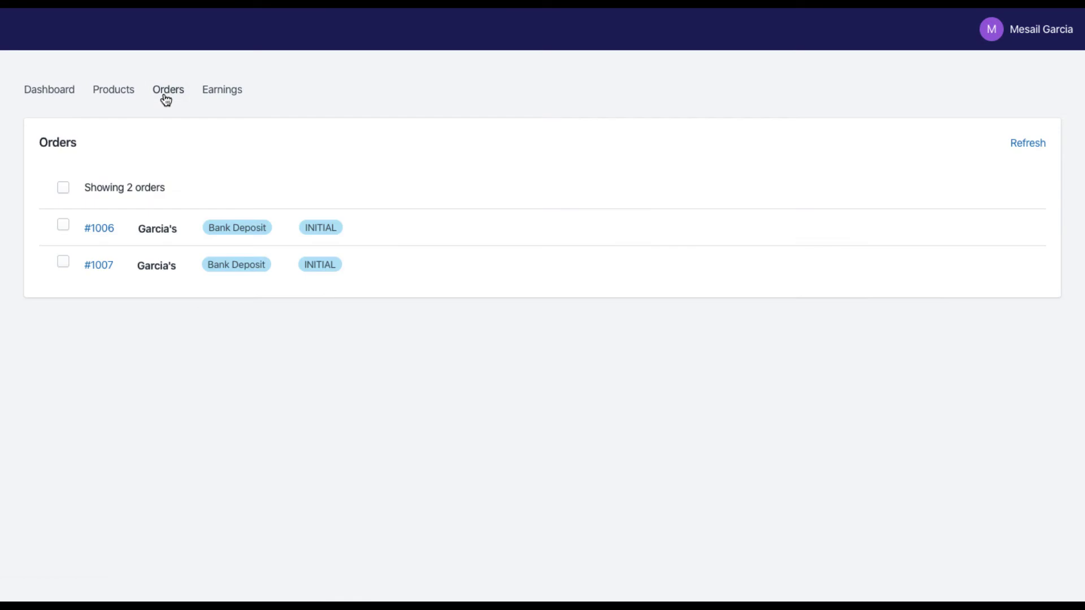
left_click(62, 262)
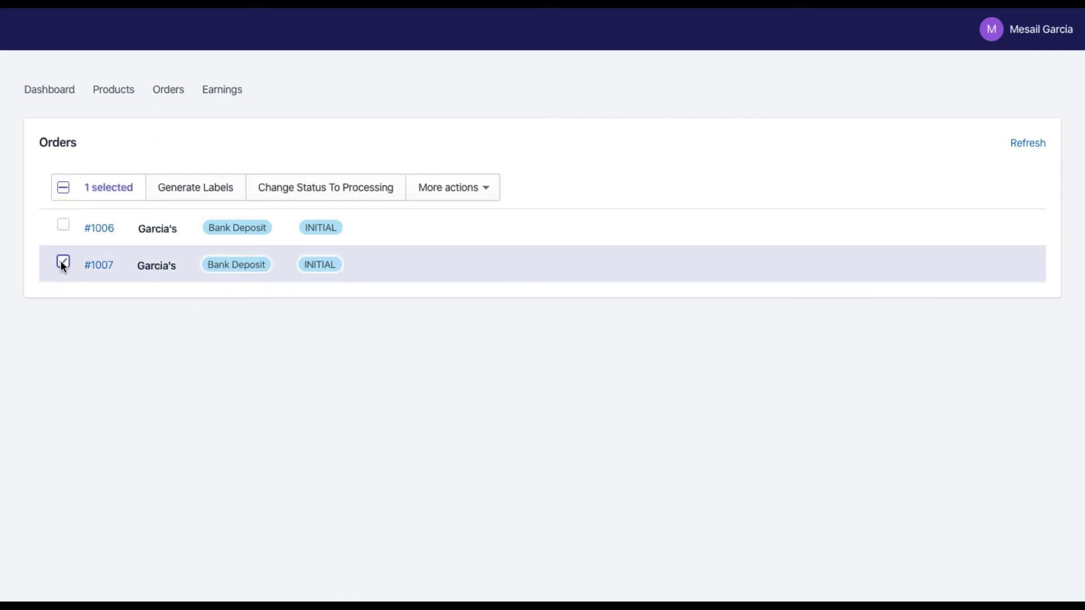
left_click(319, 194)
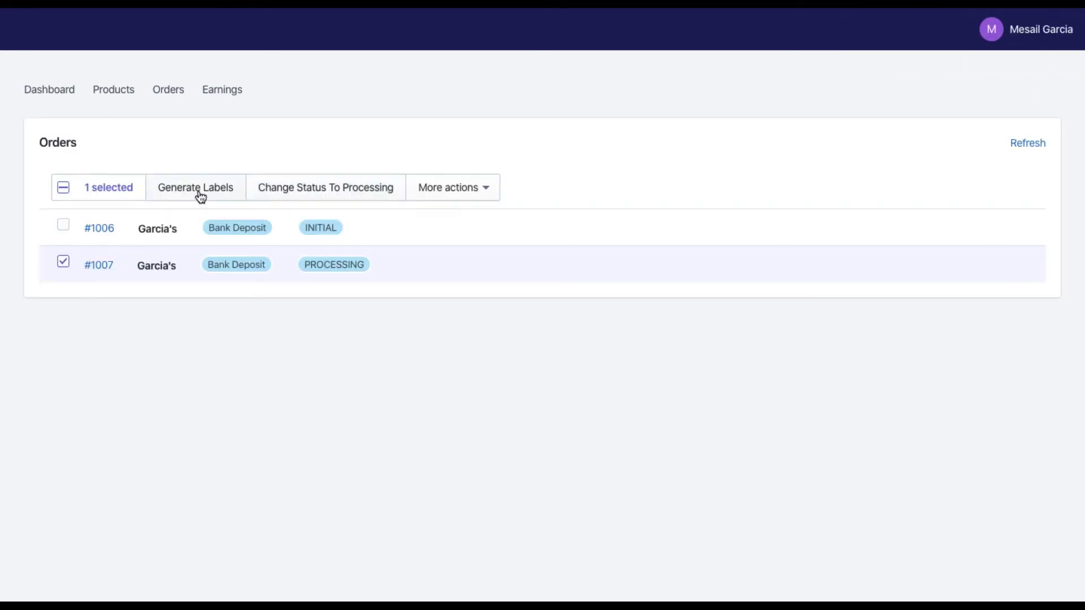
left_click(200, 194)
left_click(1030, 146)
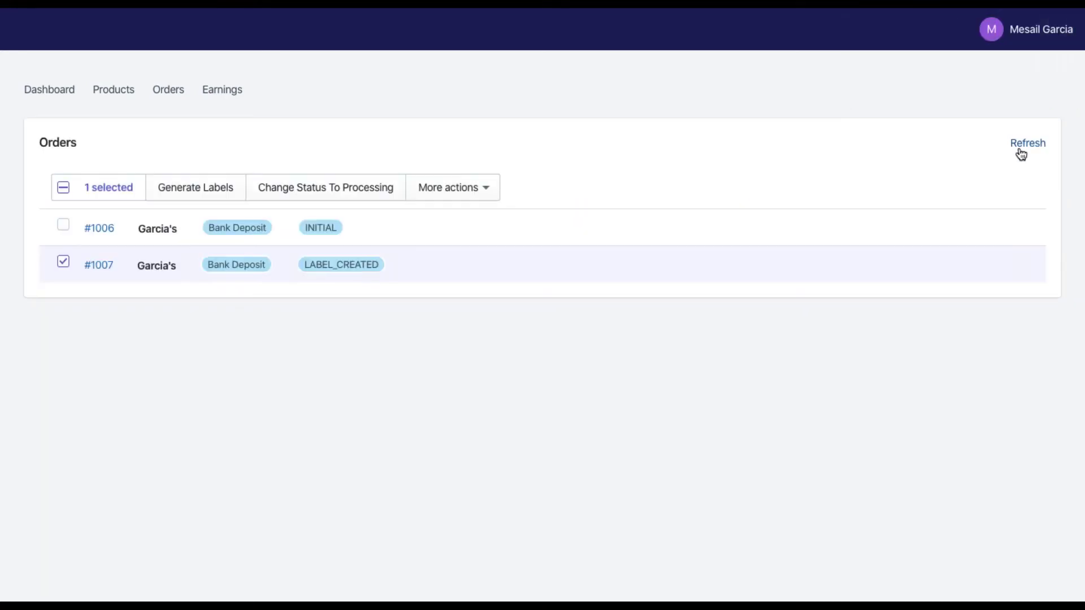
Generate the invoice for order #1007 and download its label documents
left_click(452, 191)
left_click(432, 355)
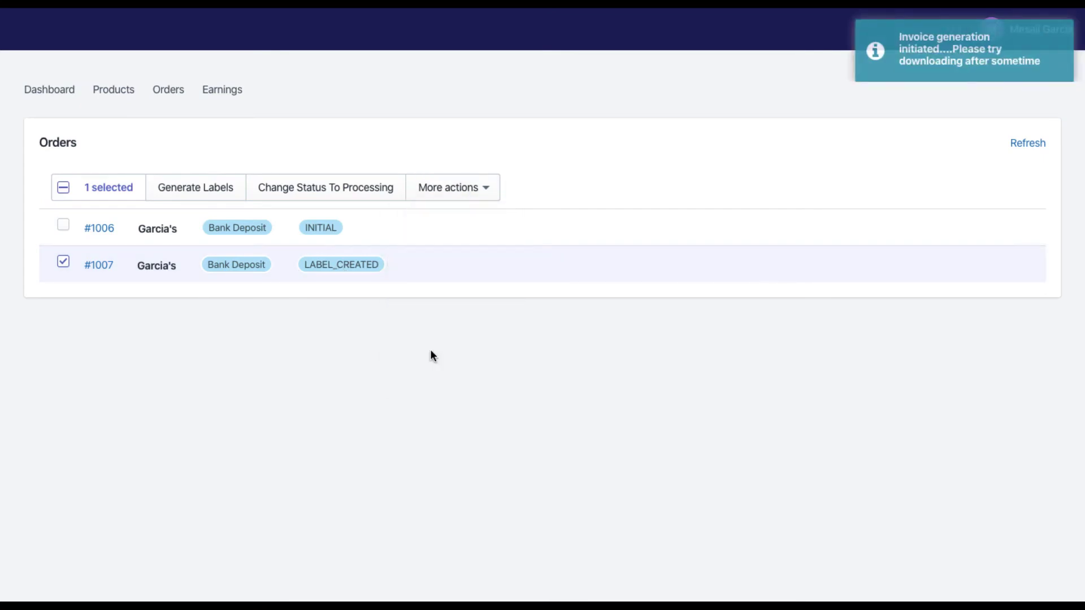
left_click(452, 187)
left_click(447, 285)
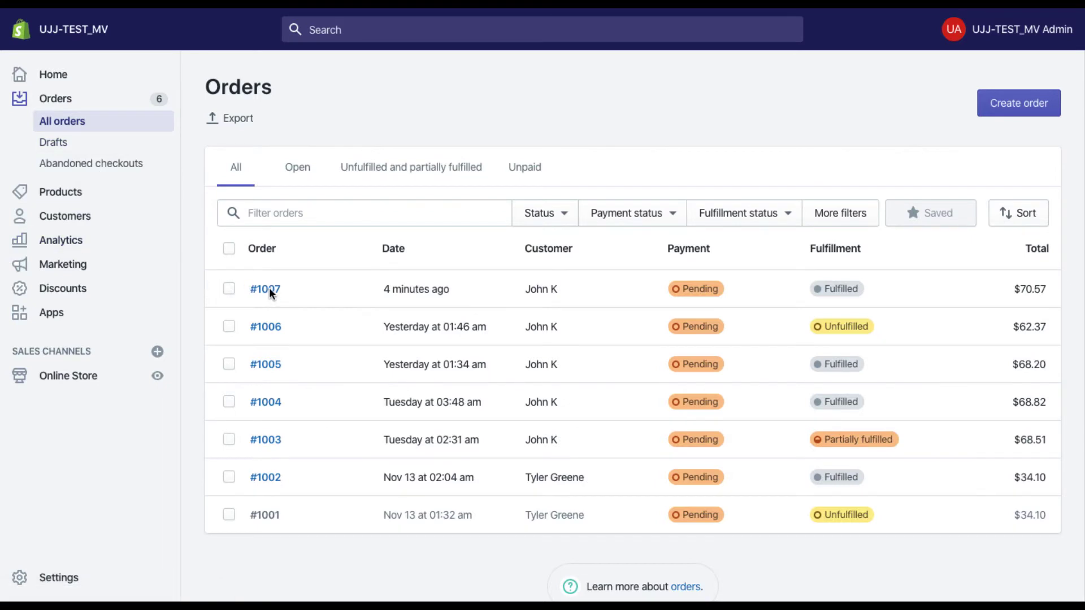
Open order #1007 and review its two FedEx-tracked fulfillments and payment summary
left_click(265, 290)
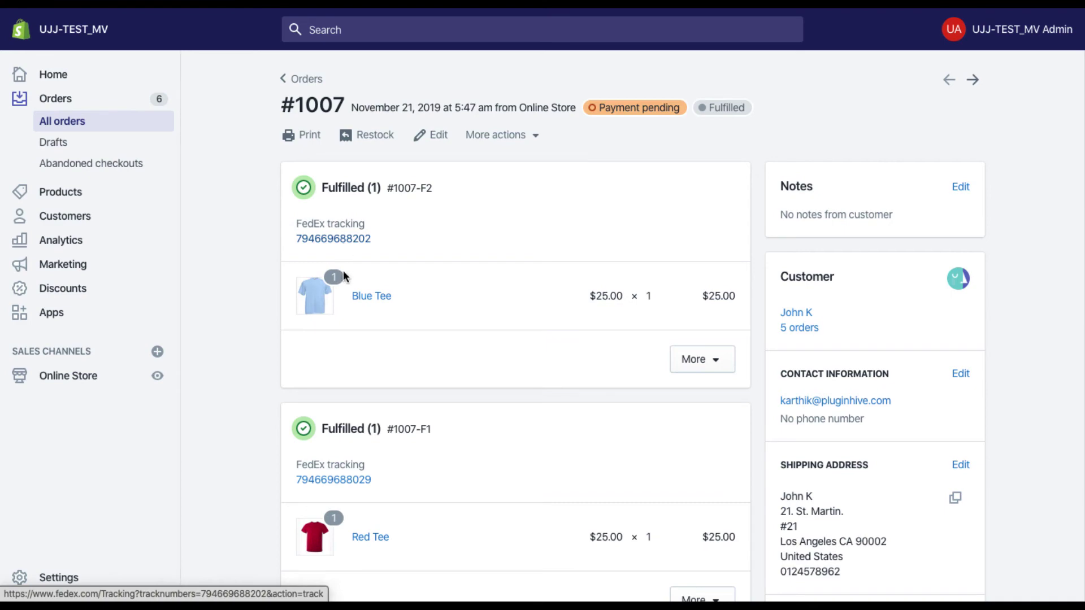
scroll(248, 500, "down", 9)
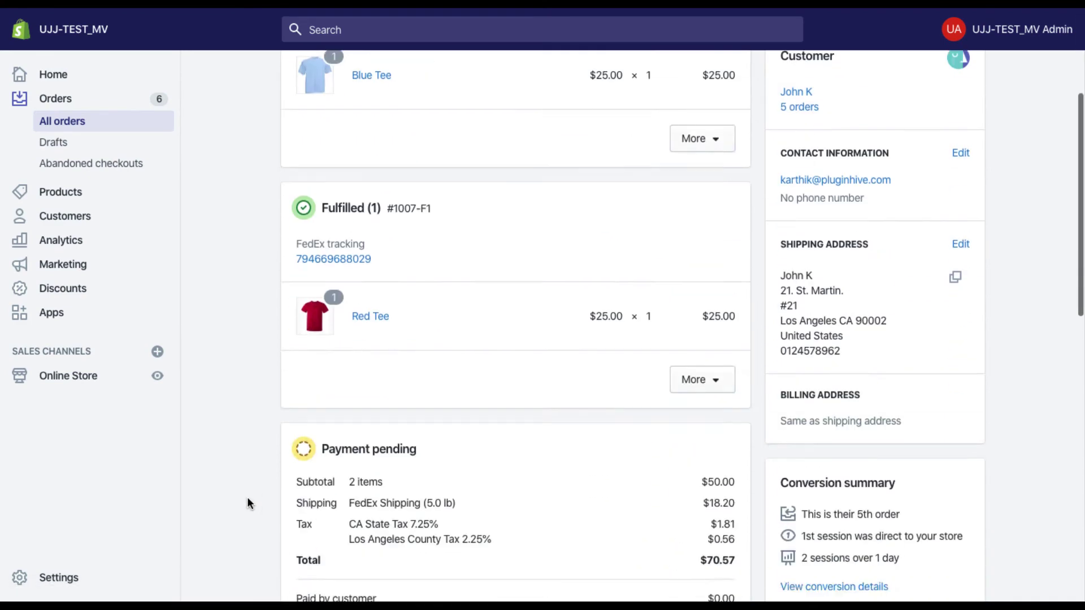
scroll(248, 499, "down", 7)
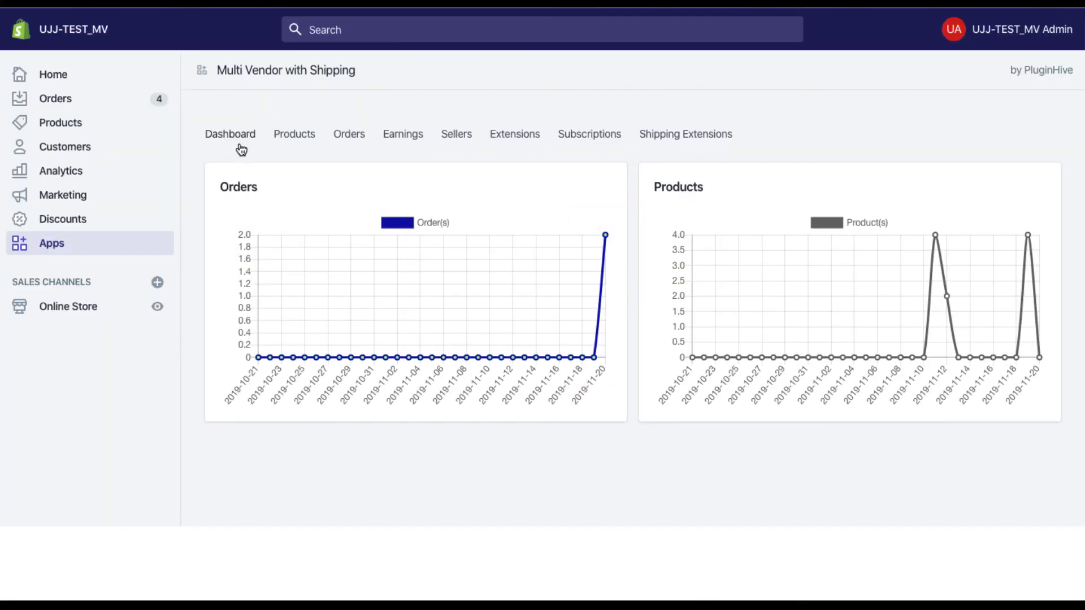
Show the vendor's Earnings: $22.500 each for orders #1004 and #1005 after $2.500 commission
left_click(404, 137)
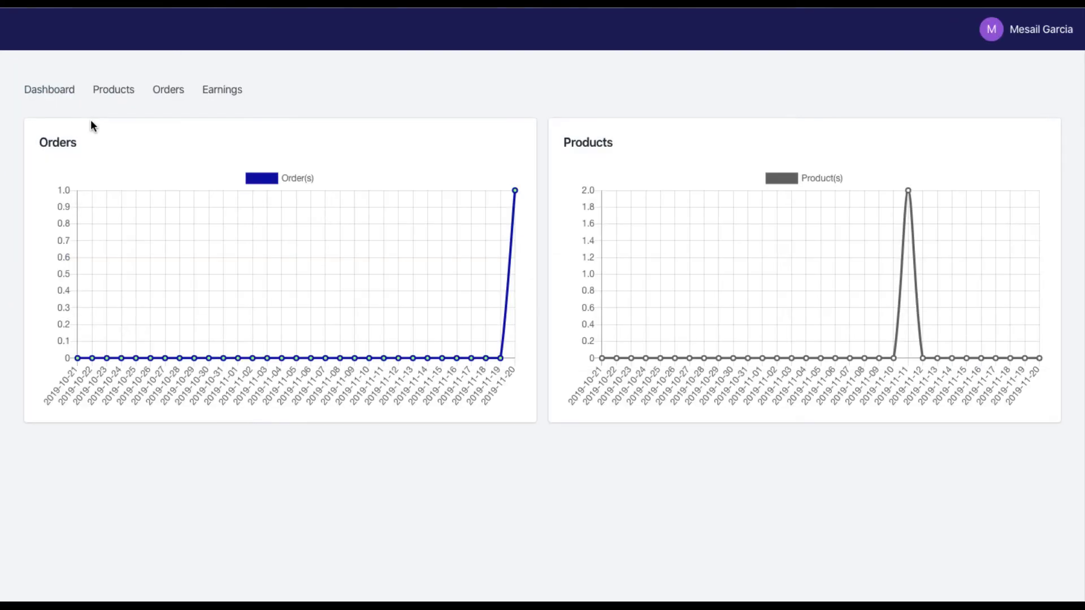
left_click(219, 96)
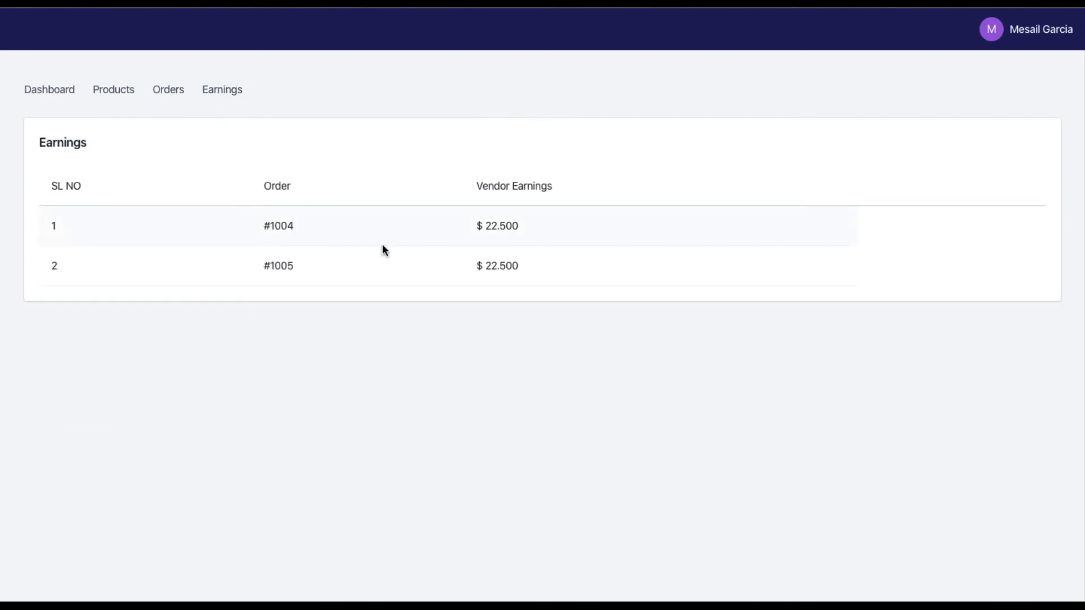